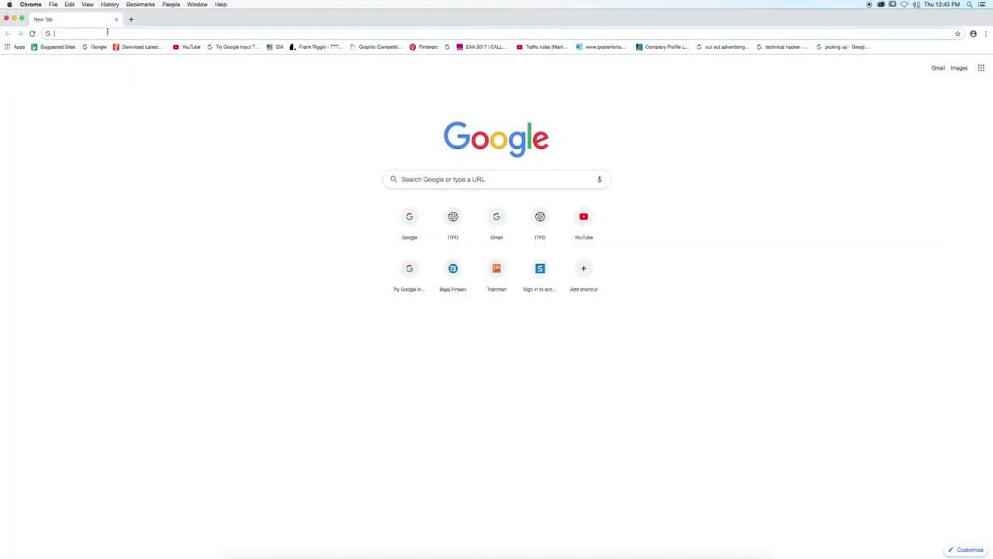
type("nisht")
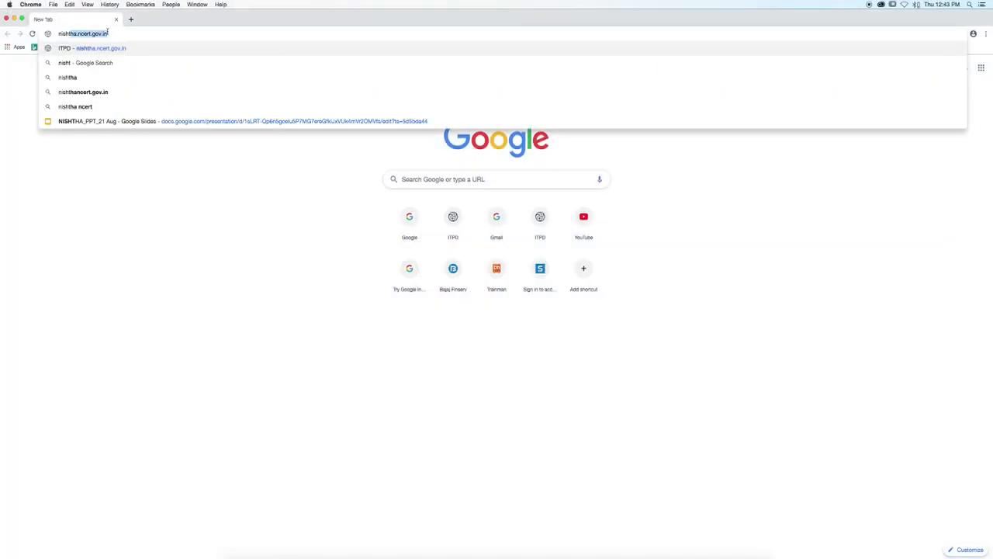
type("ha.nce")
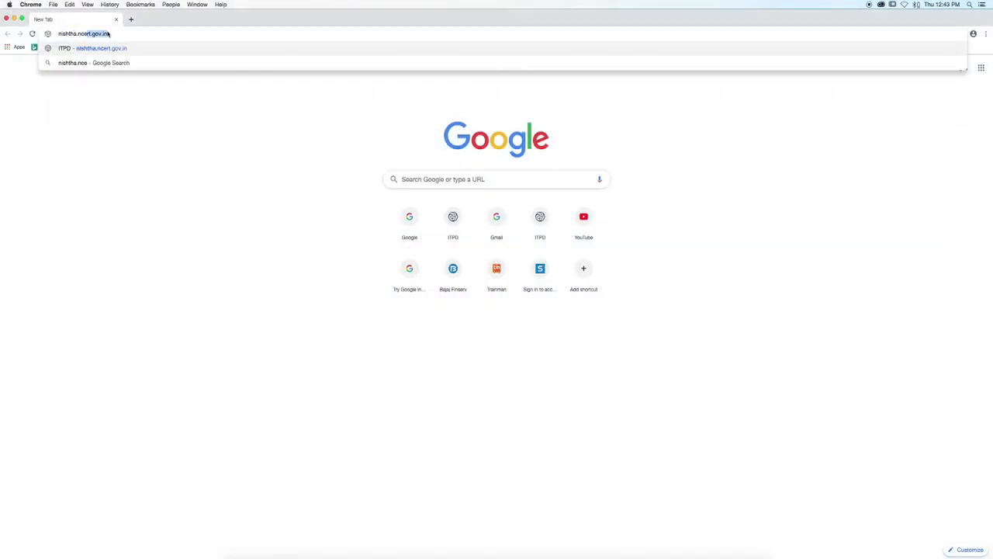
type("rt.gov.in")
Load the NISHTHA site at nishtha.ncert.gov.in from the address bar.
key("Return")
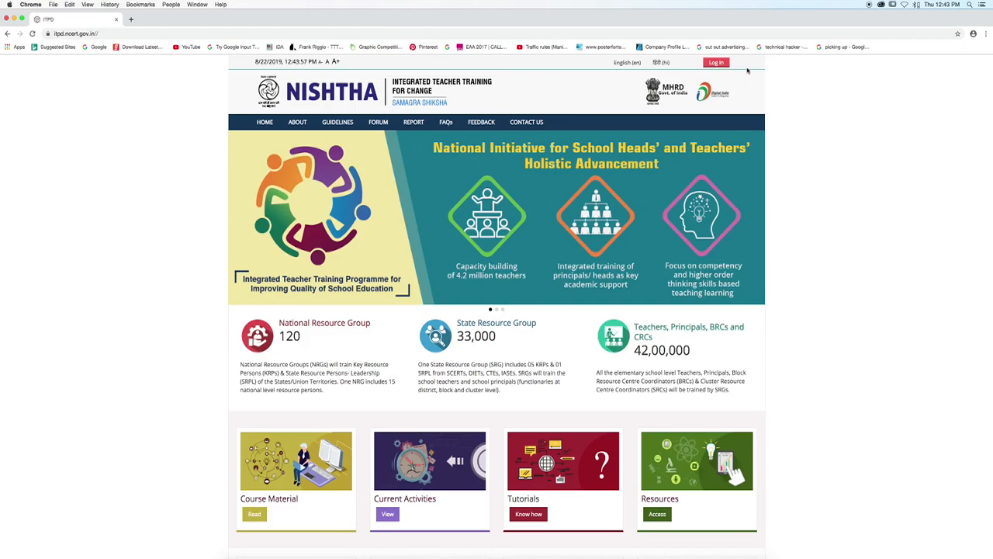
Sign in to the NISHTHA portal with the state administrator username and password.
left_click(716, 62)
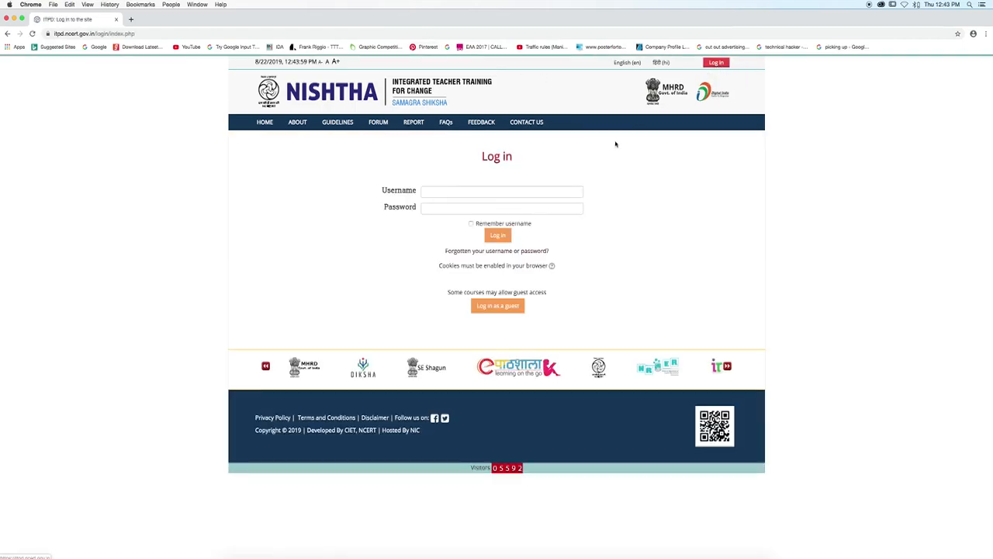
left_click(520, 194)
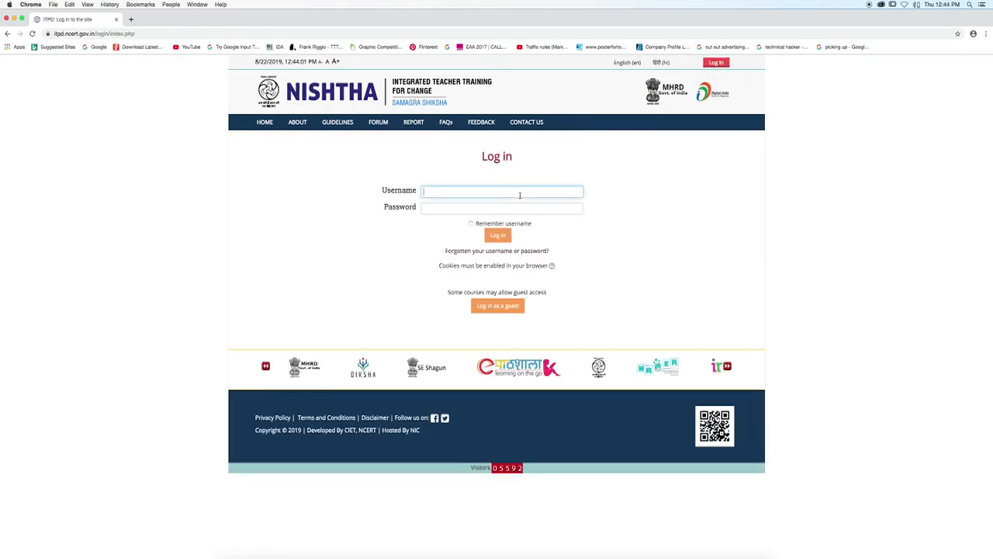
type("sz")
type("eadmin")
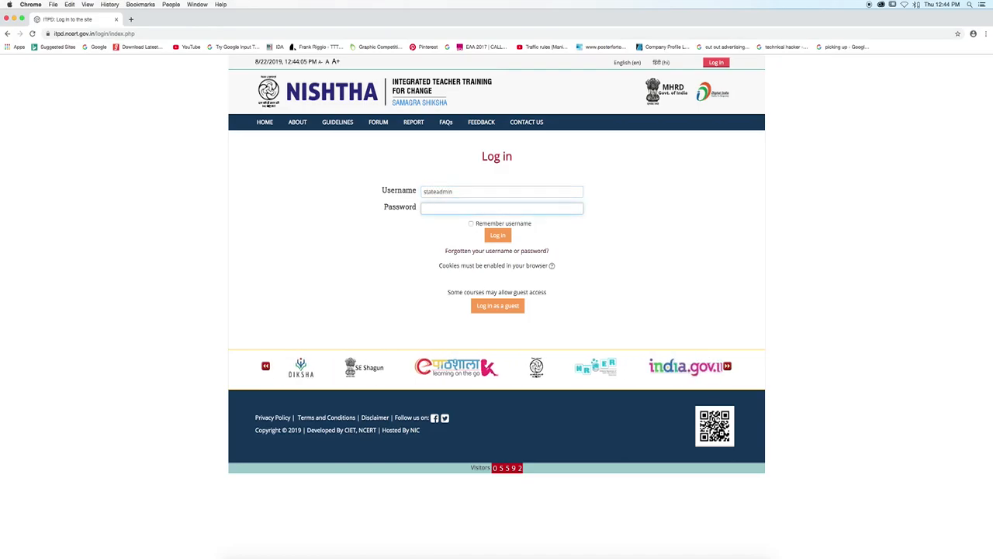
type("******")
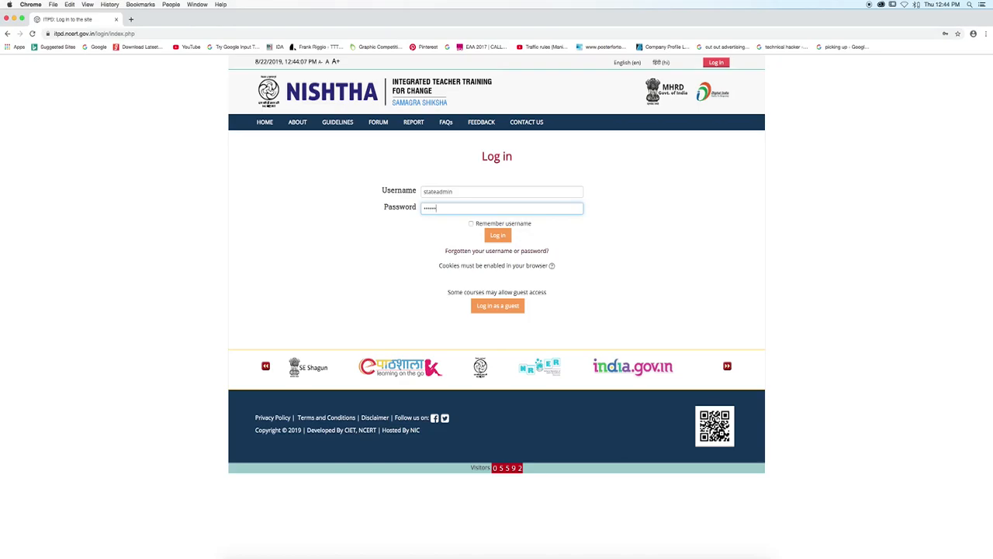
type("***")
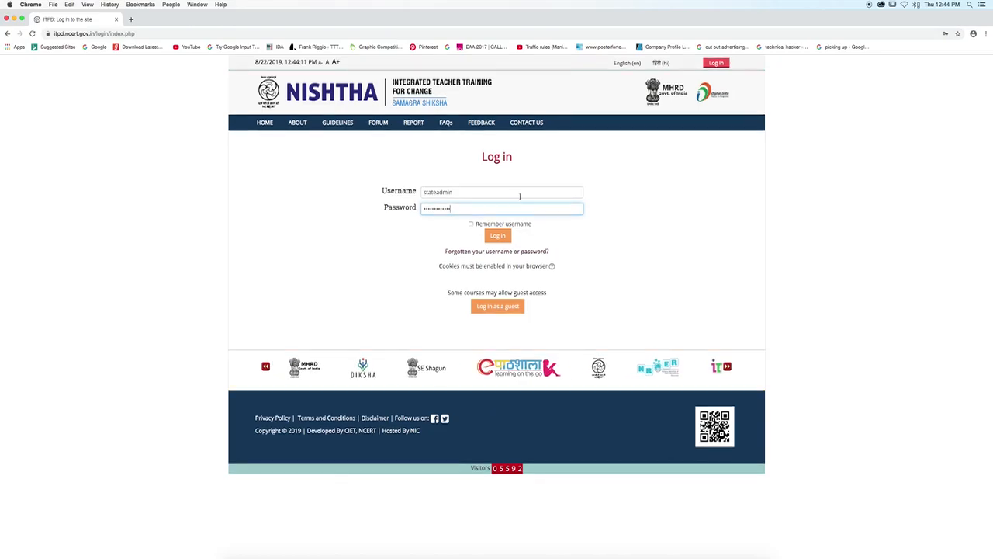
left_click(499, 235)
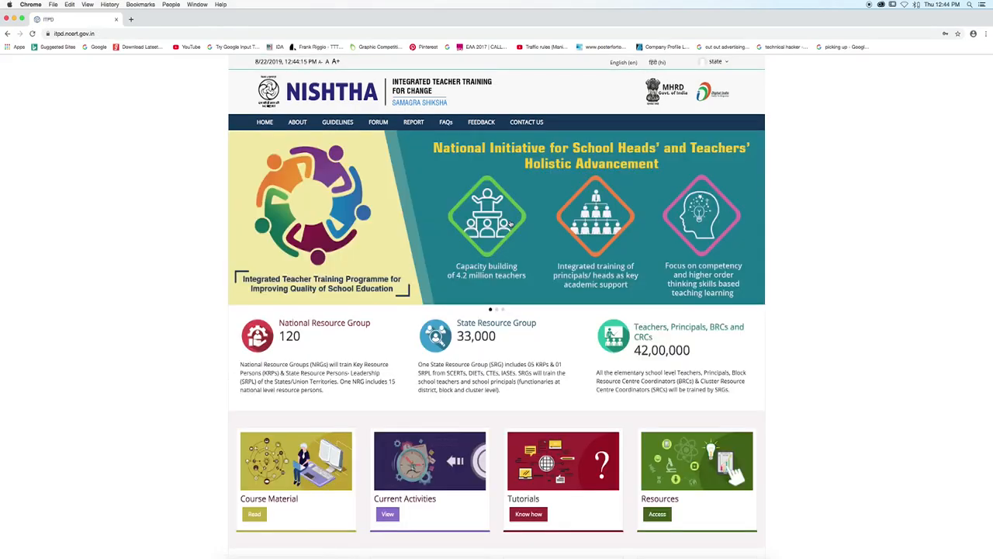
Go from the account menu to the Dashboard and on to the Add Teachers page.
left_click(723, 62)
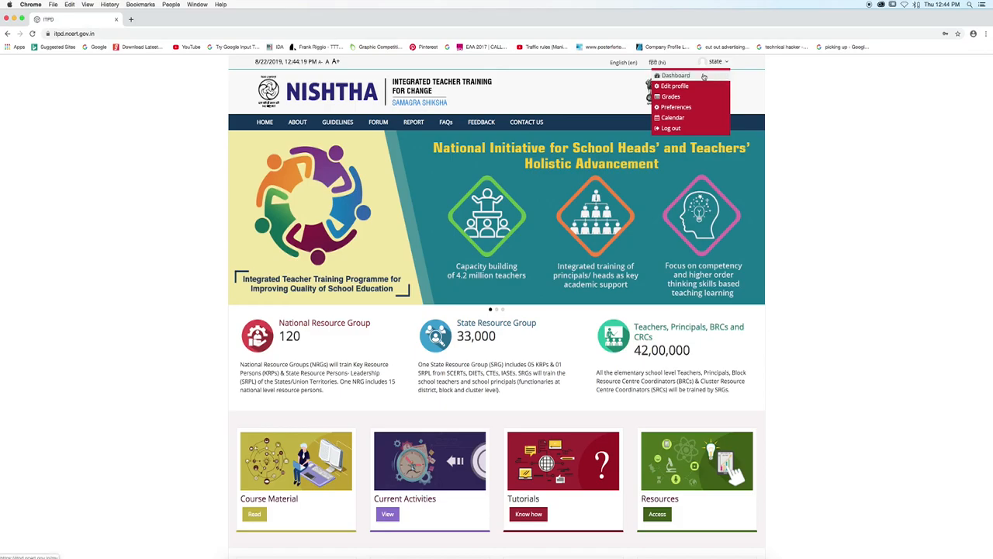
left_click(703, 76)
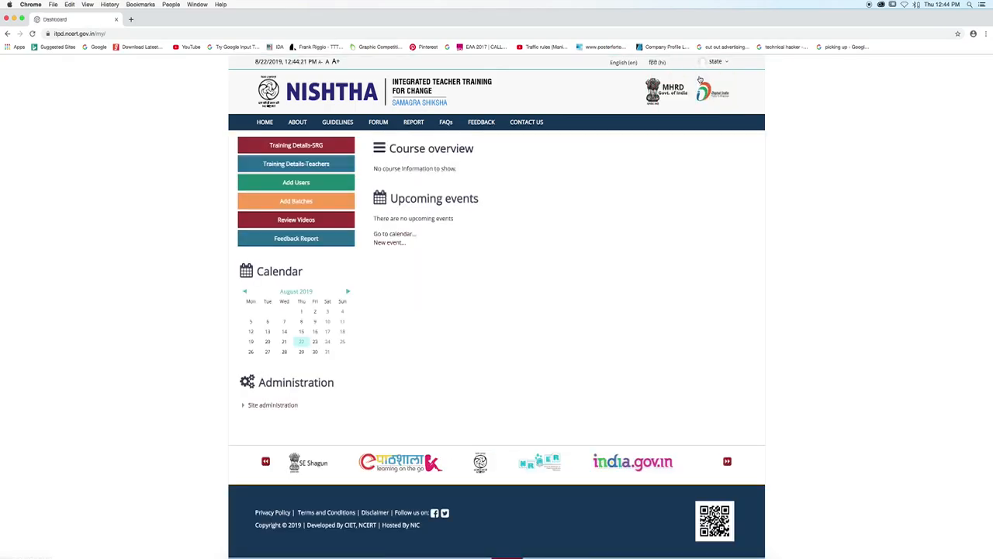
left_click(294, 183)
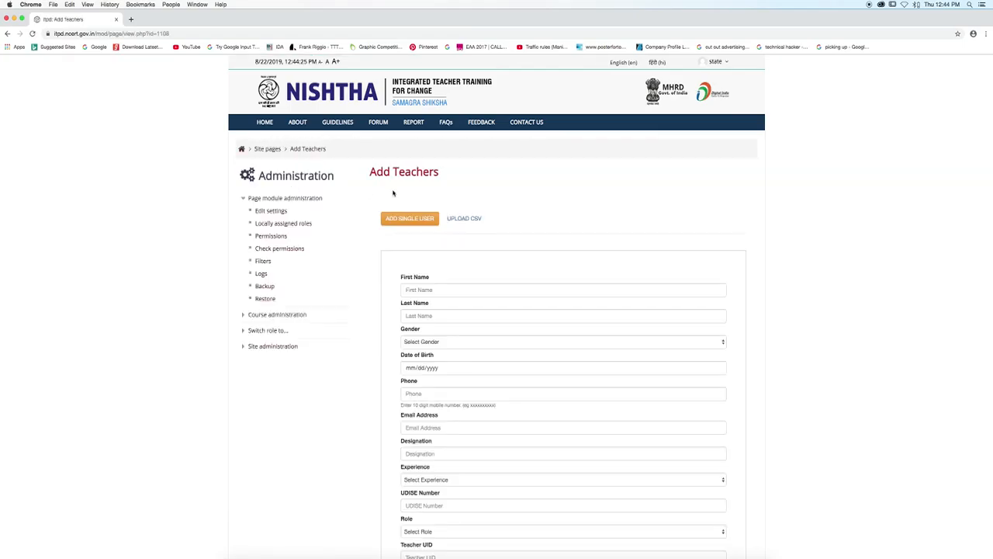
Enter the teacher's first and last name and set gender to Male.
left_click(454, 290)
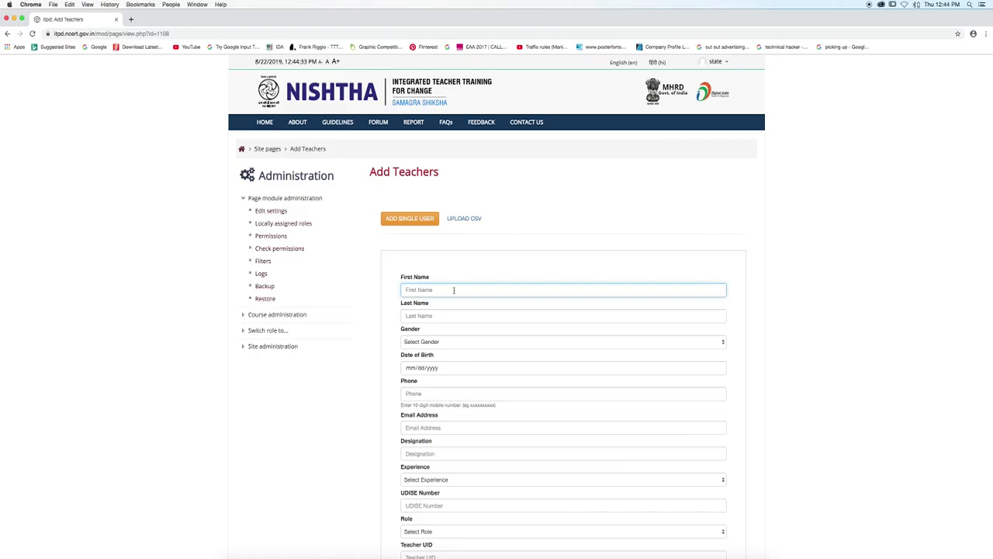
key("Tab")
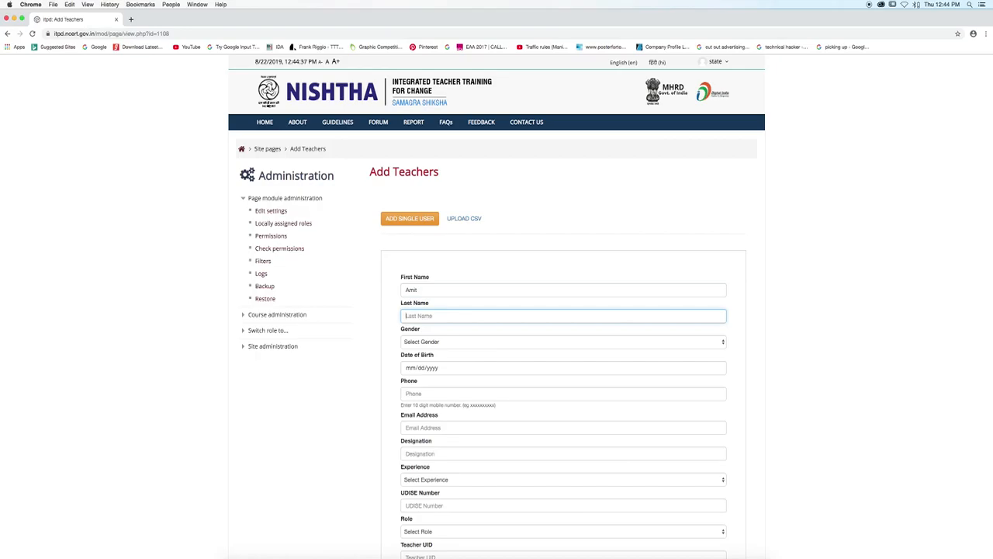
key("Tab")
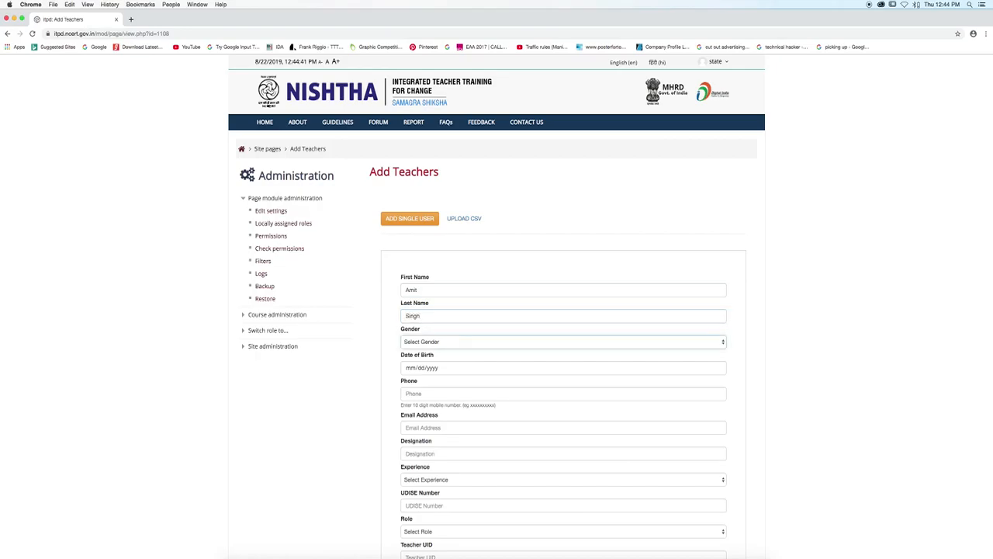
left_click(466, 341)
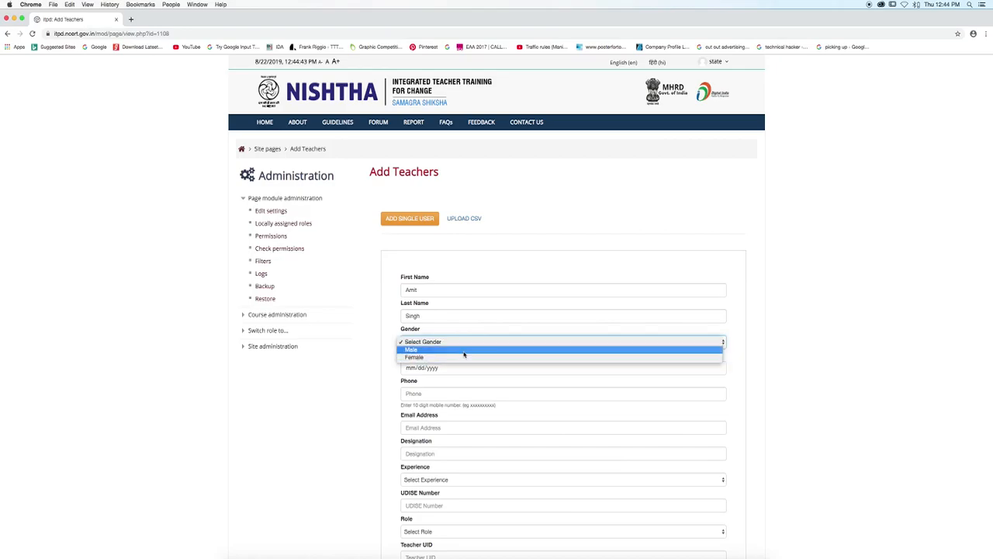
left_click(464, 351)
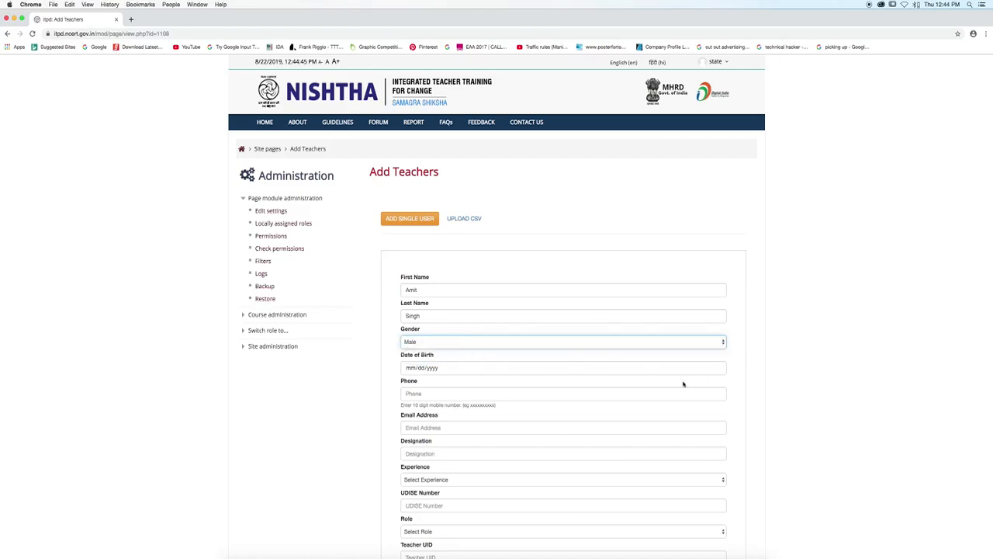
left_click(718, 368)
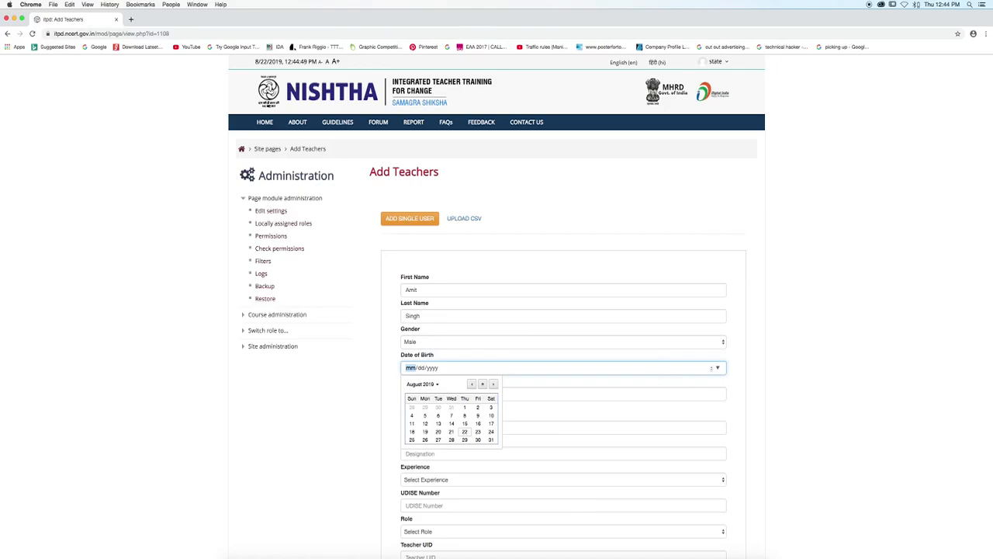
left_click(436, 384)
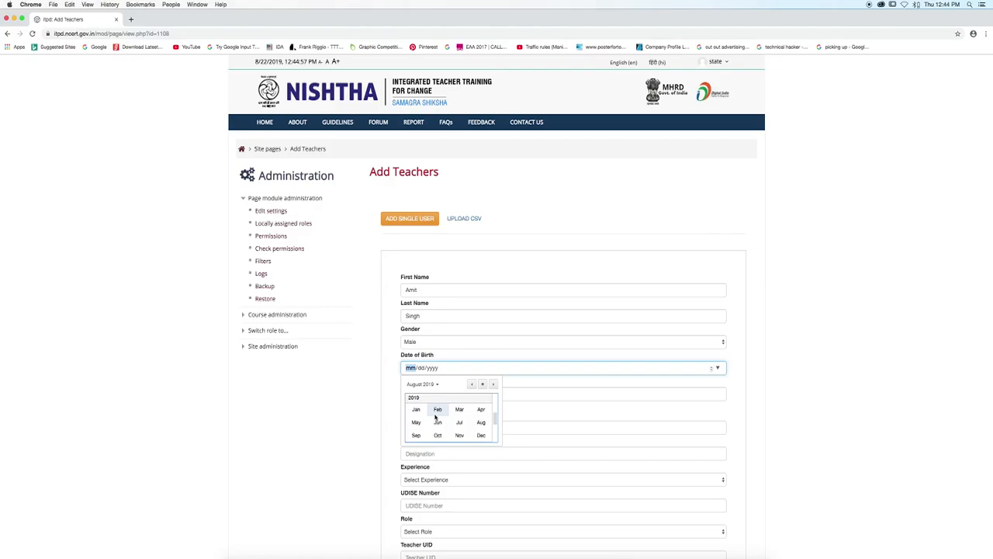
left_click(413, 397)
scroll(435, 417, "up", 4)
scroll(434, 418, "up", 4)
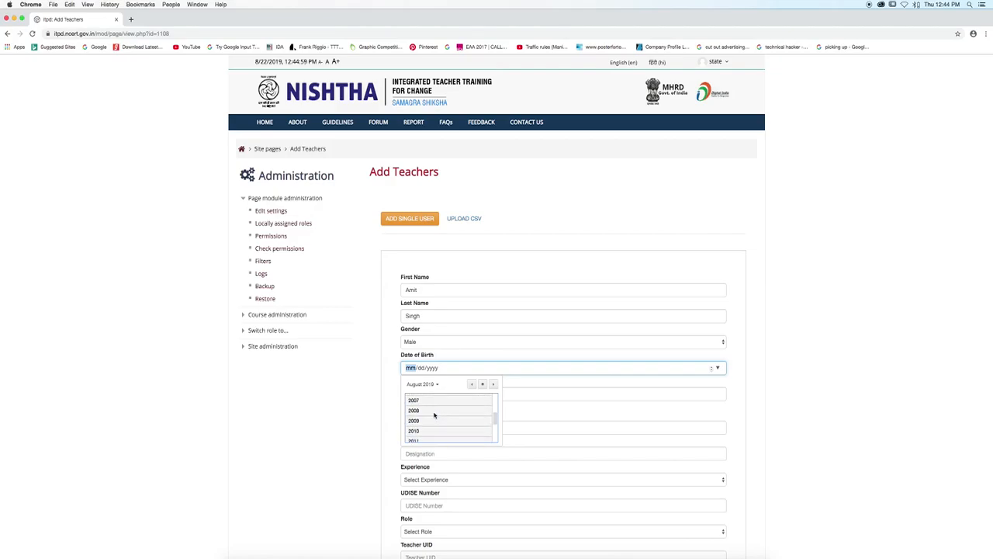
scroll(434, 418, "up", 4)
scroll(435, 418, "up", 4)
scroll(435, 416, "up", 3)
scroll(434, 416, "up", 3)
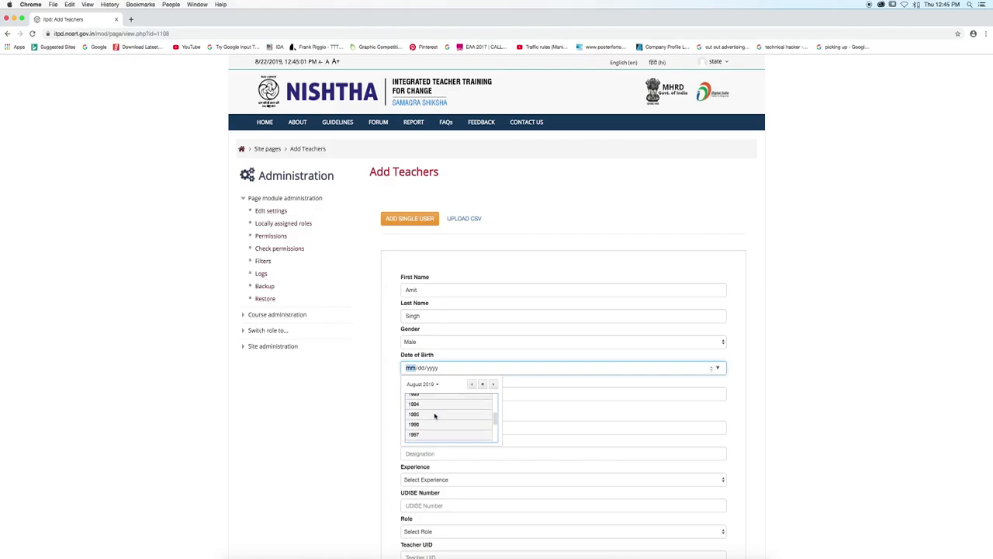
scroll(434, 416, "up", 3)
scroll(434, 416, "up", 3)
left_click(413, 399)
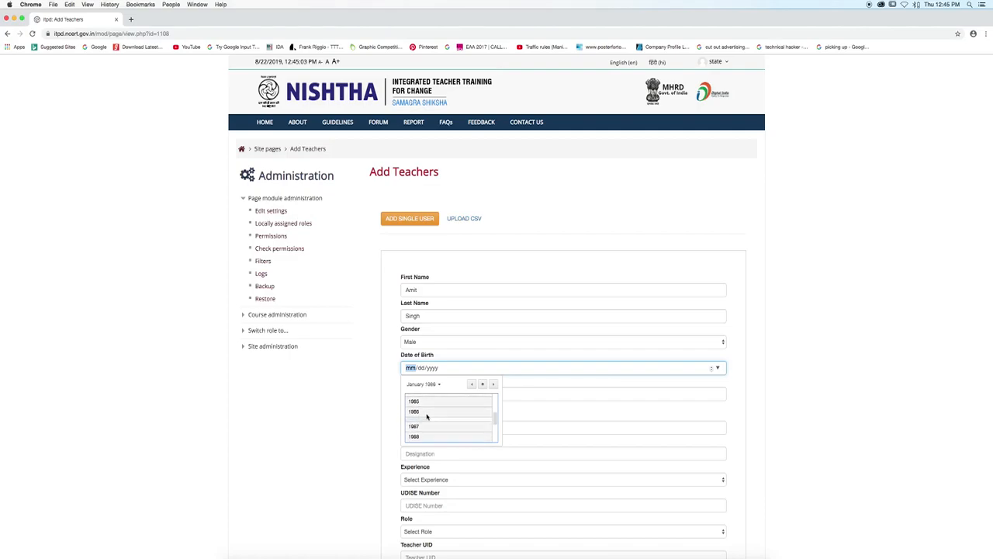
left_click(428, 419)
left_click(439, 416)
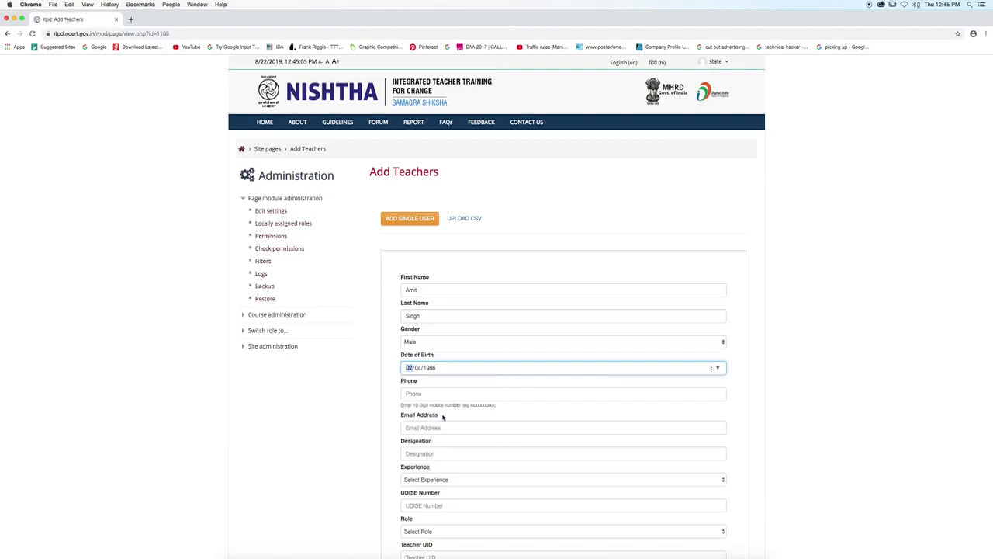
Enter phone, email, designation Teacher and experience 6 to 10 years.
left_click(535, 392)
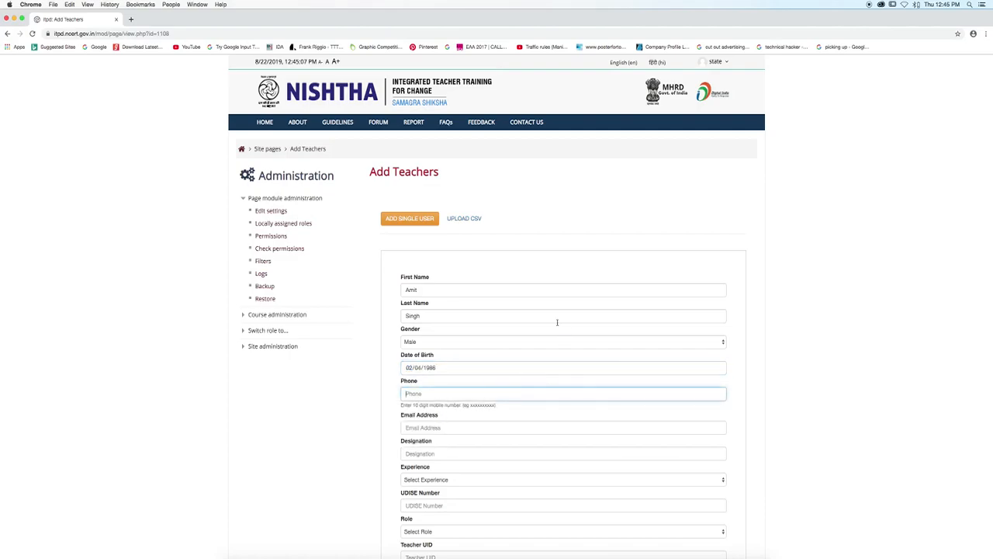
type("908")
type("7654321")
left_click(533, 427)
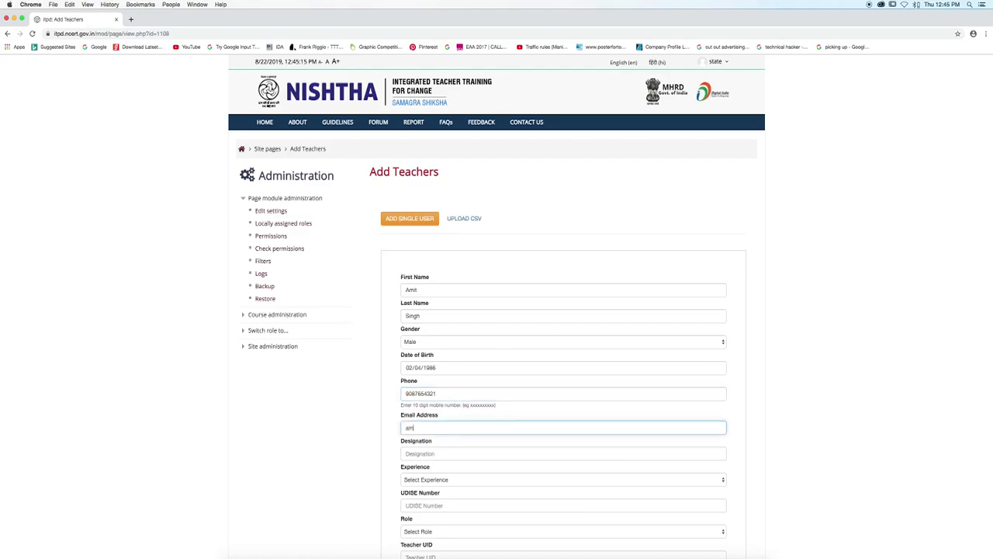
left_click(479, 453)
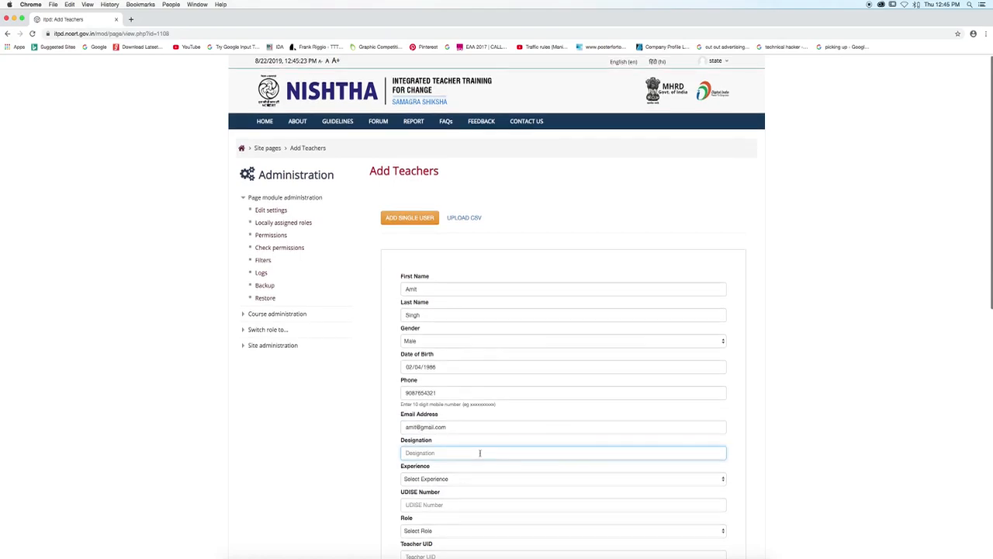
type("Teac")
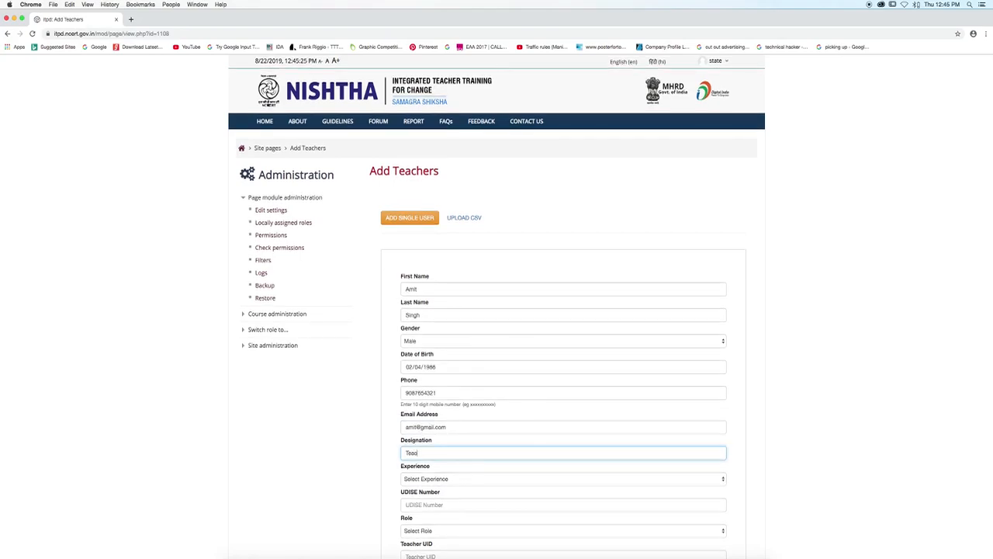
type("her")
left_click(527, 479)
left_click(499, 494)
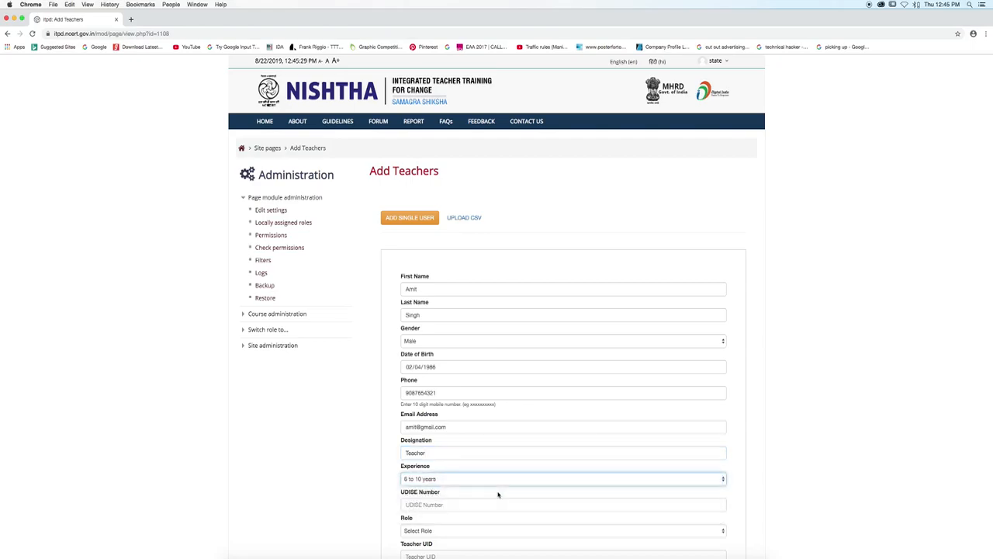
left_click(494, 502)
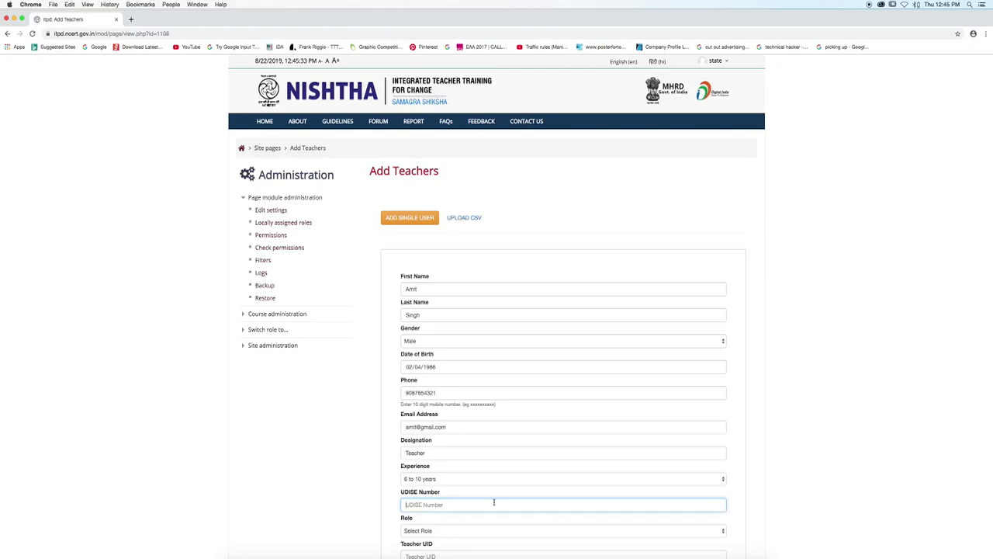
left_click(776, 508)
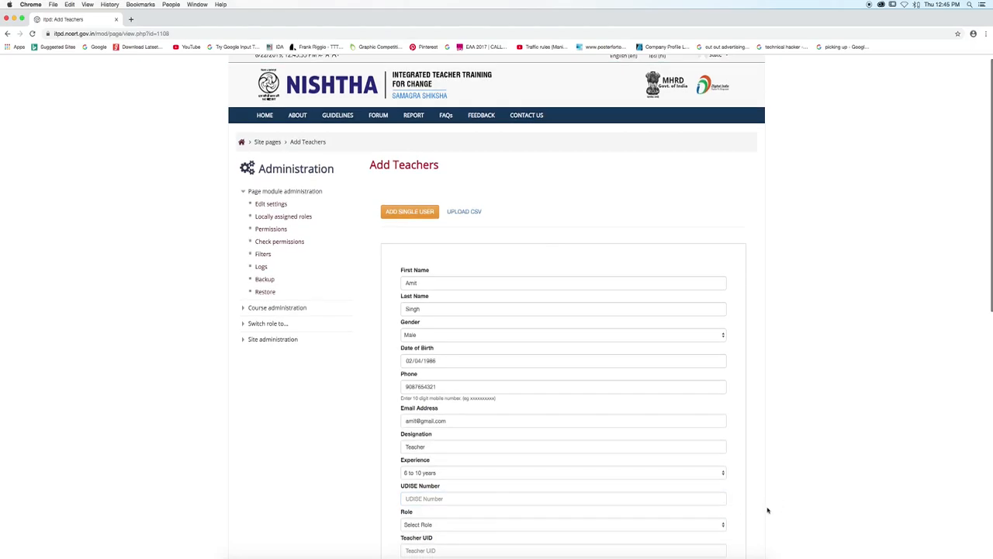
scroll(776, 497, "down", 3)
Set role Teacher, subject Pedagogy of Mathematics and level Primary.
left_click(502, 441)
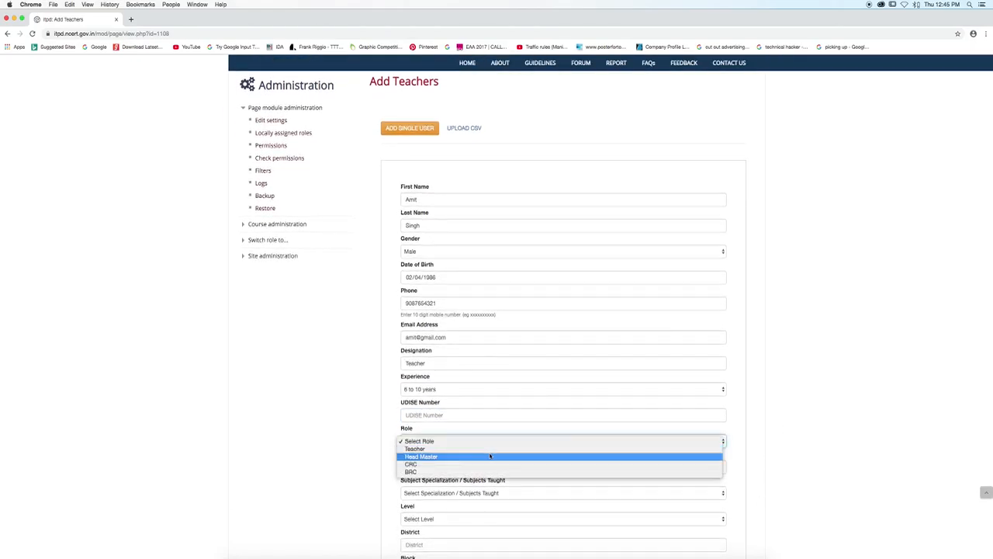
left_click(488, 450)
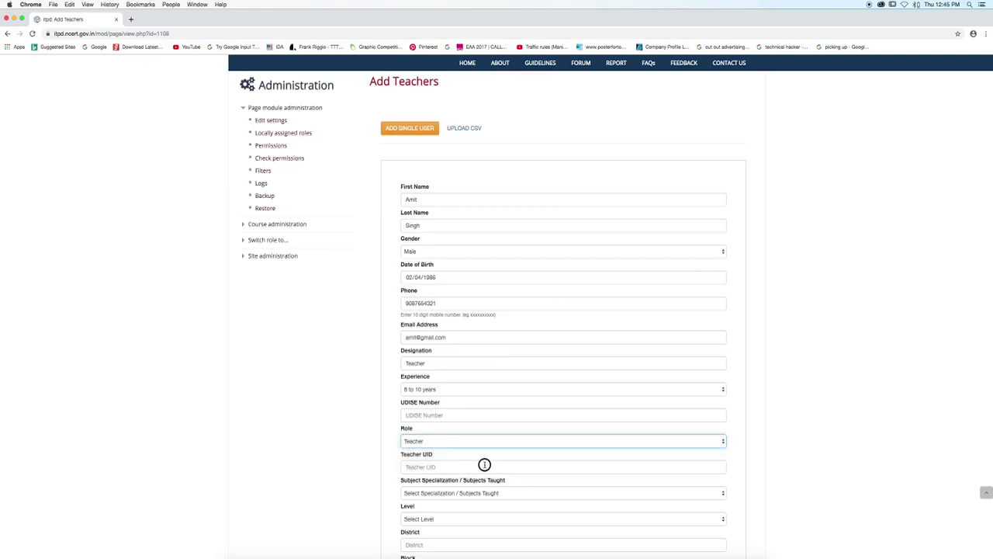
left_click(484, 464)
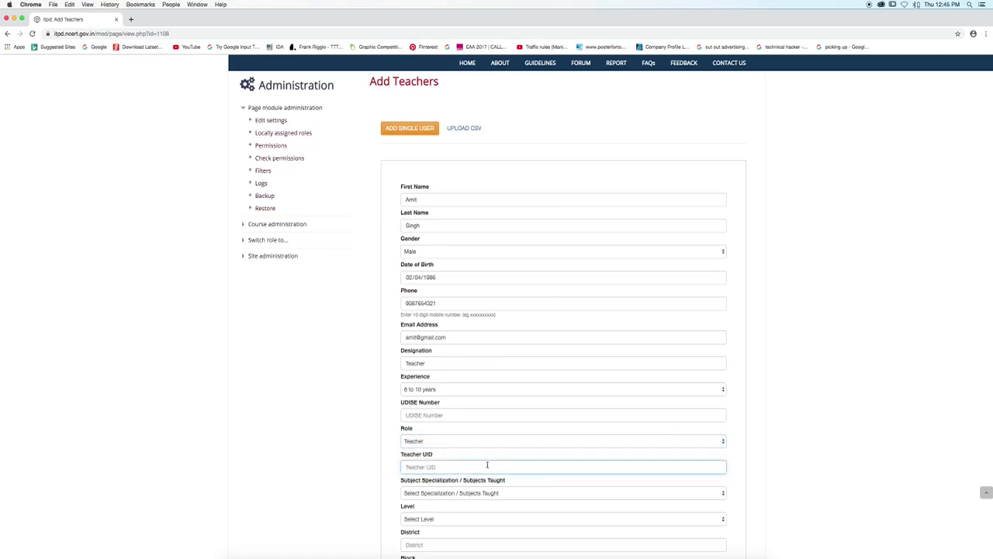
left_click(631, 493)
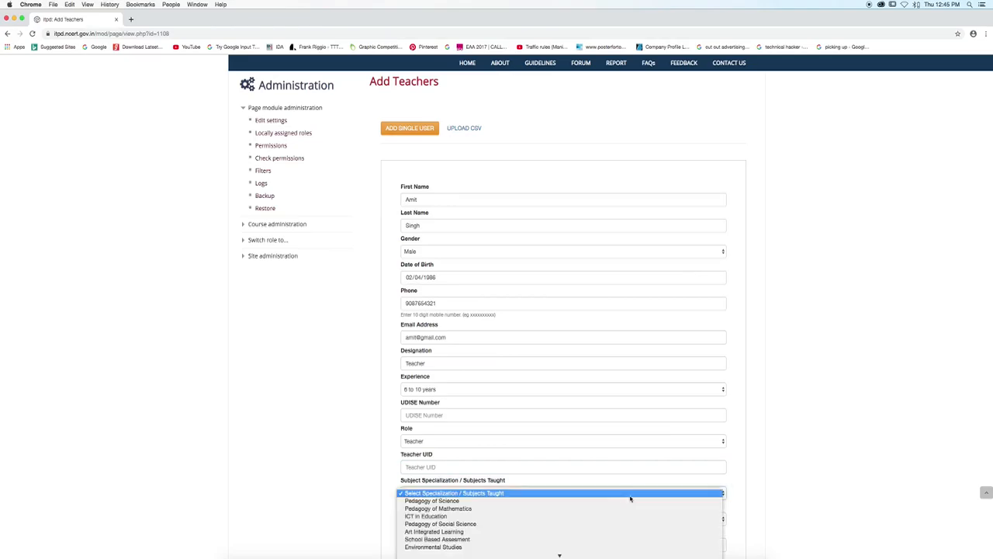
left_click(595, 509)
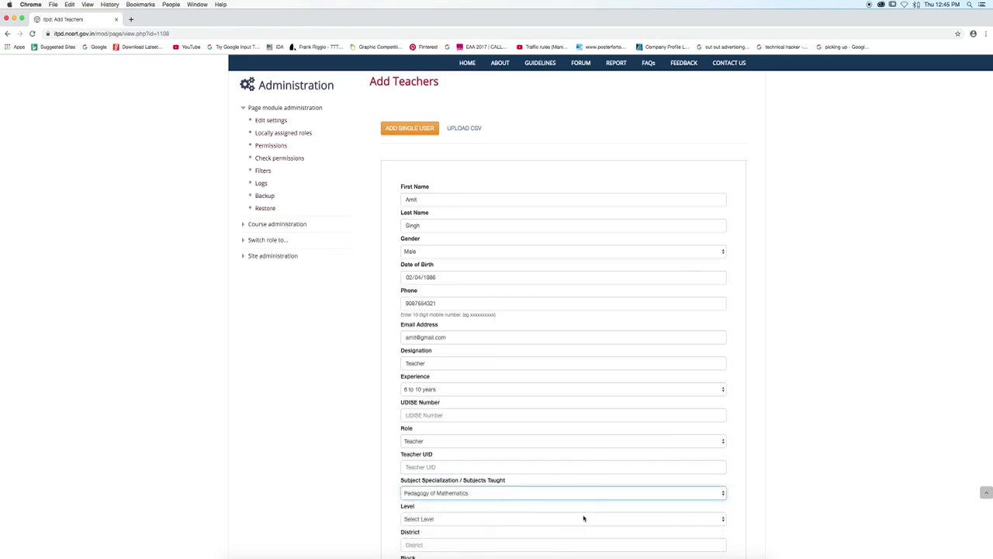
left_click(582, 520)
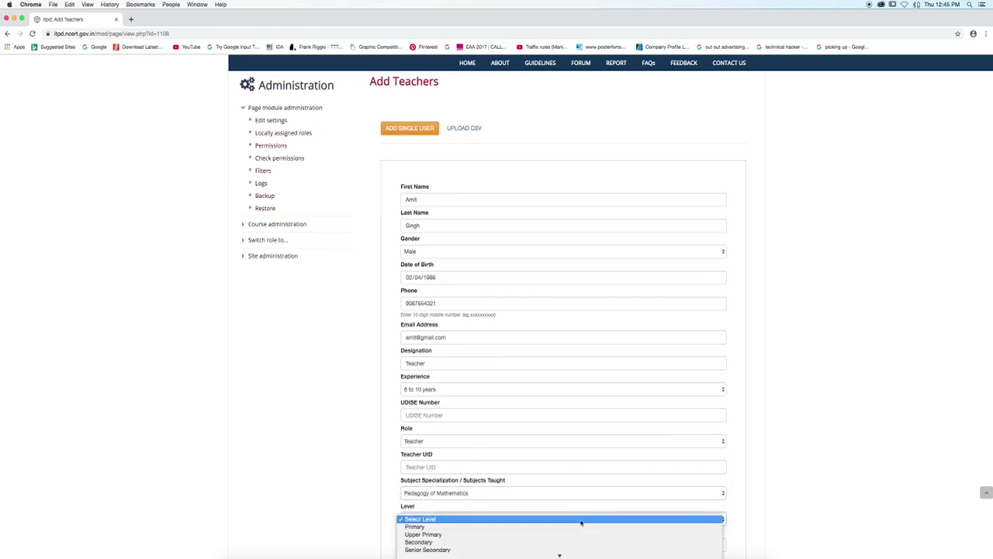
left_click(573, 528)
scroll(780, 500, "down", 3)
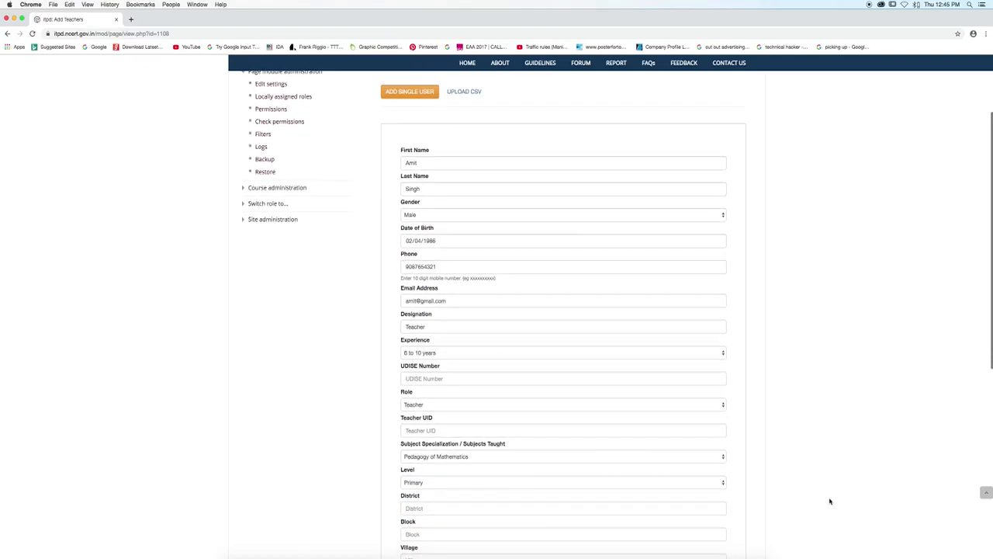
scroll(780, 499, "down", 3)
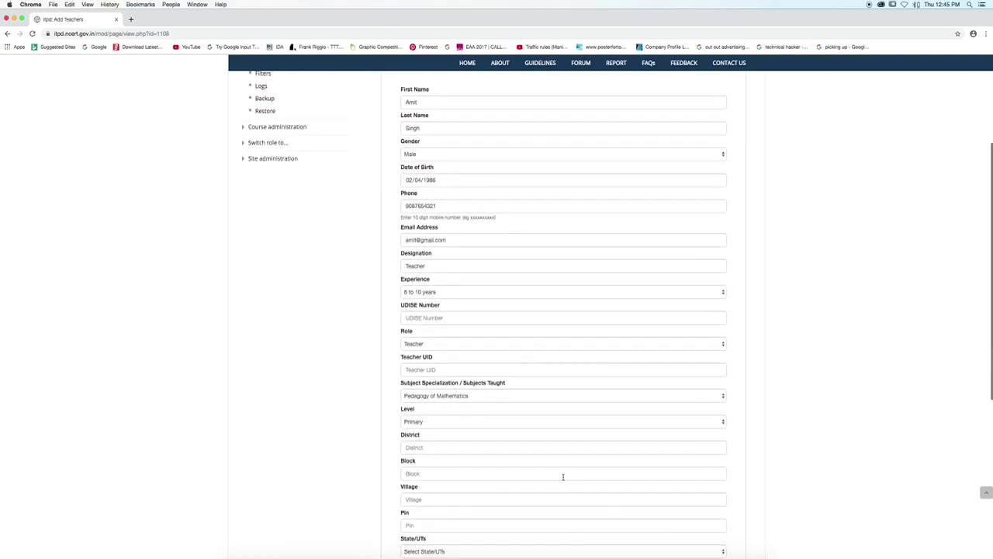
Enter district Delhi, Block, Village and pin code 110000.
left_click(505, 449)
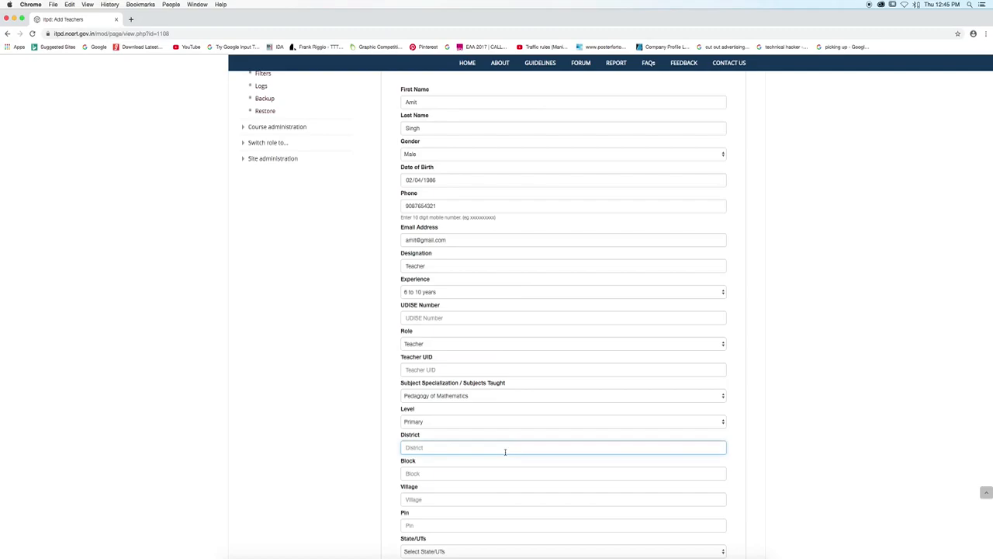
type("Delhi")
left_click(505, 474)
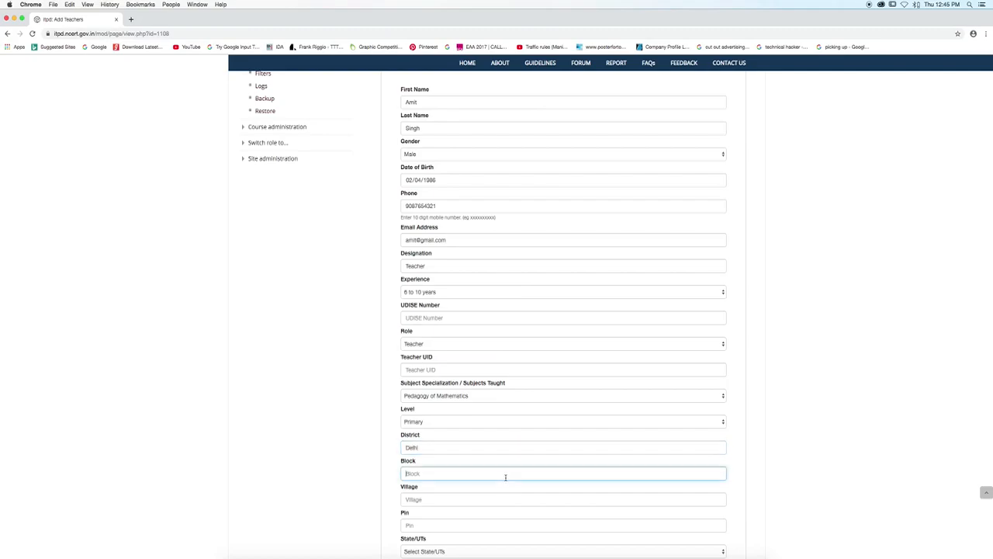
type("Block")
left_click(513, 499)
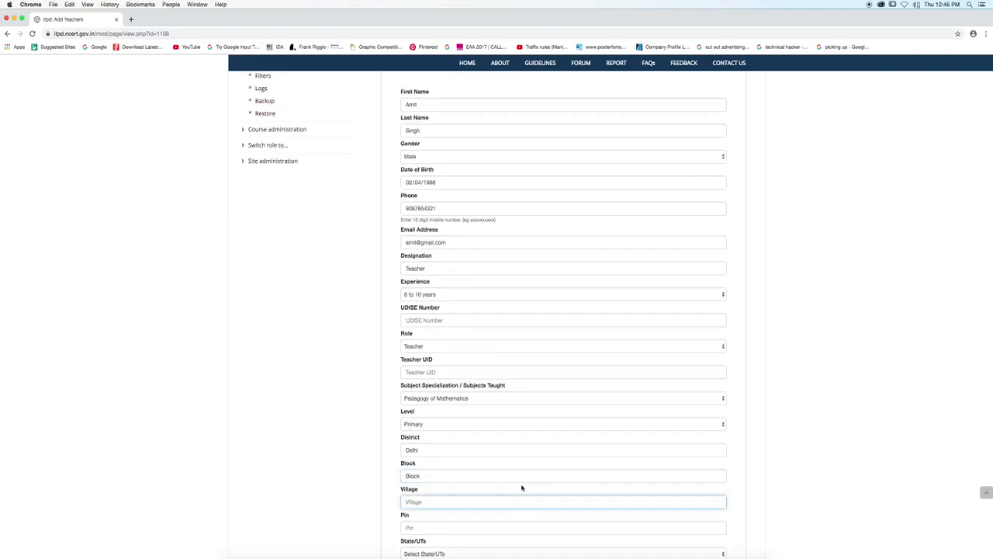
type("Village")
left_click(547, 526)
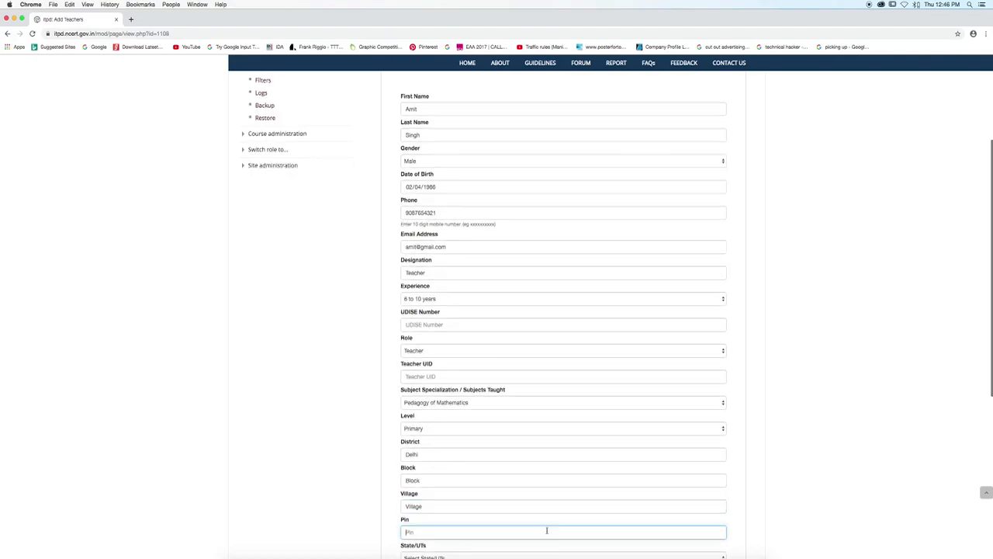
type("110")
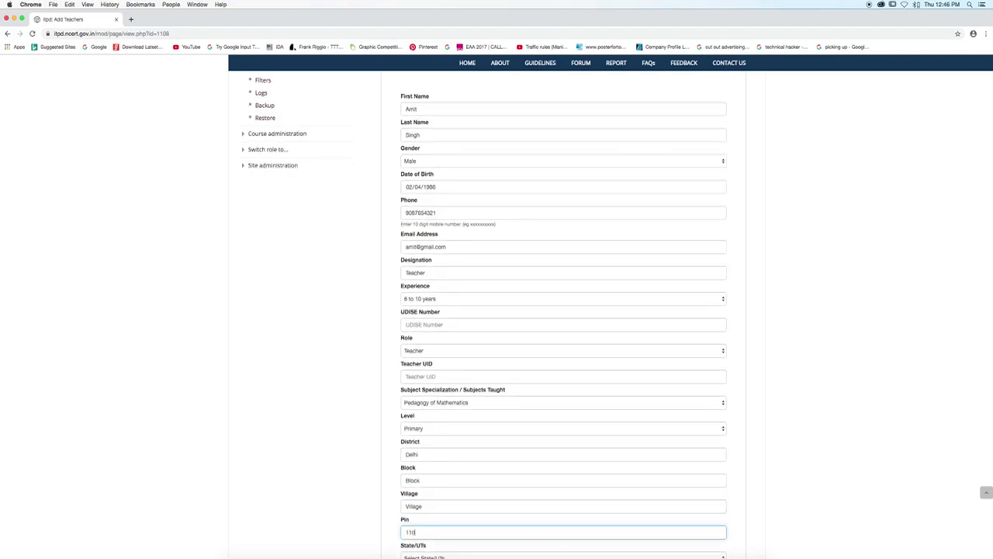
type("00")
scroll(810, 531, "down", 5)
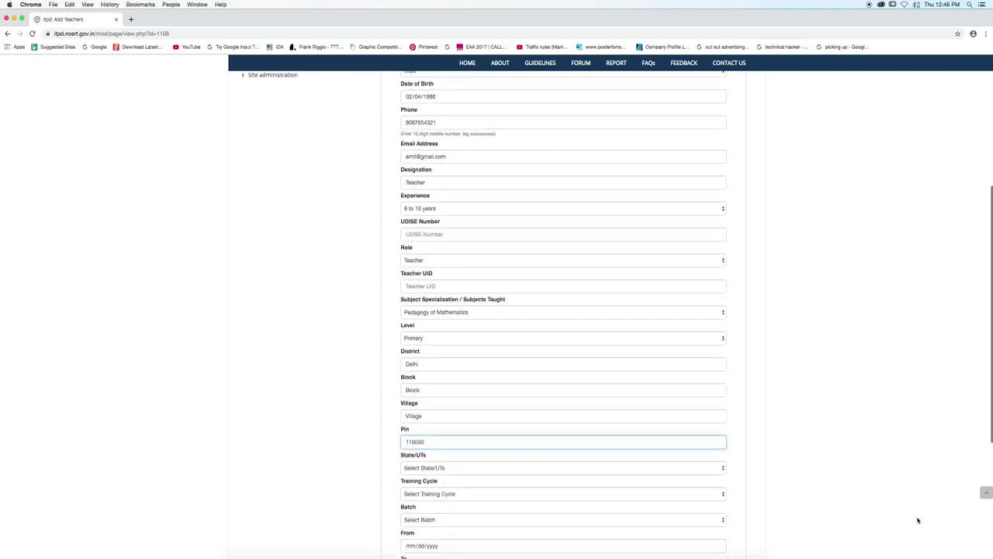
scroll(543, 426, "down", 2)
Set state Delhi, training Cycle 1 and Batch 1.
left_click(519, 557)
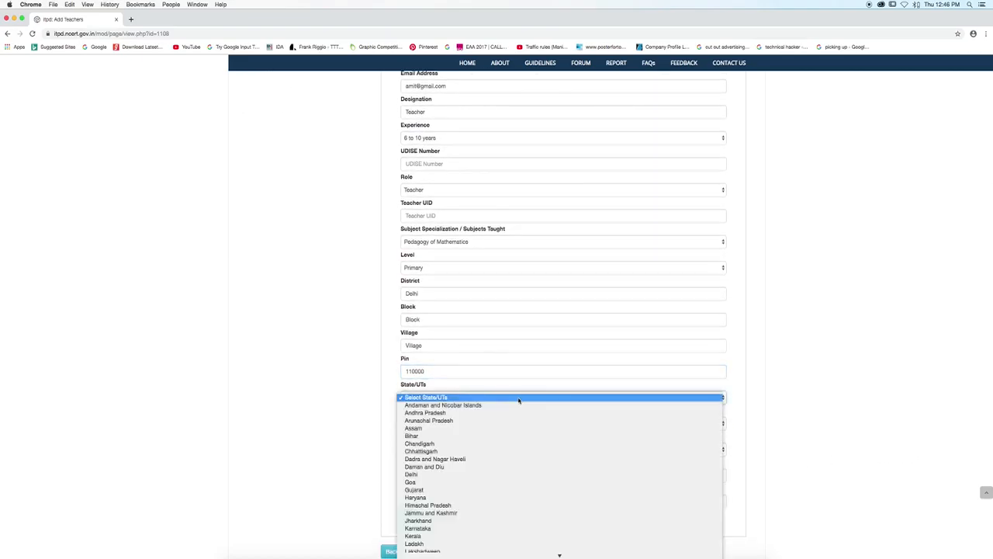
left_click(434, 475)
left_click(467, 422)
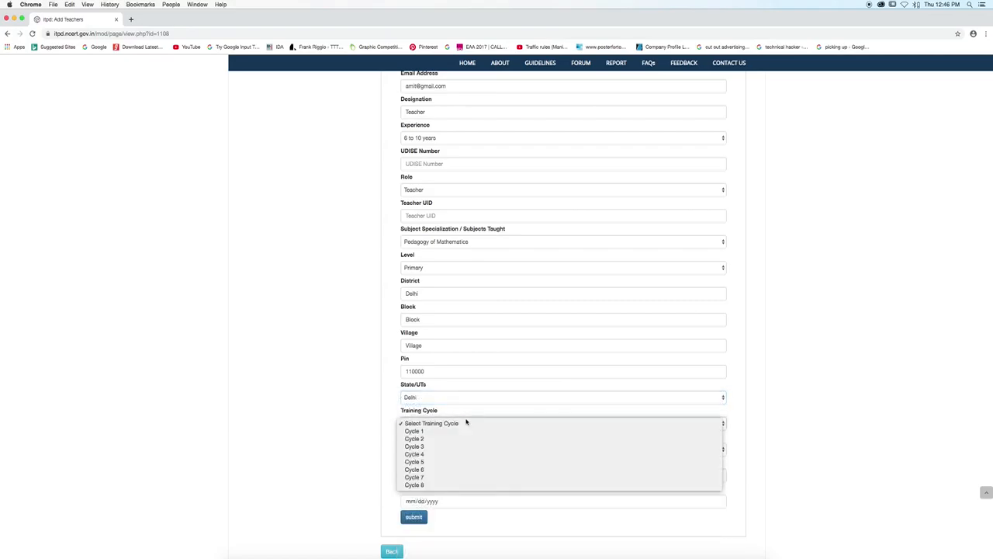
left_click(446, 430)
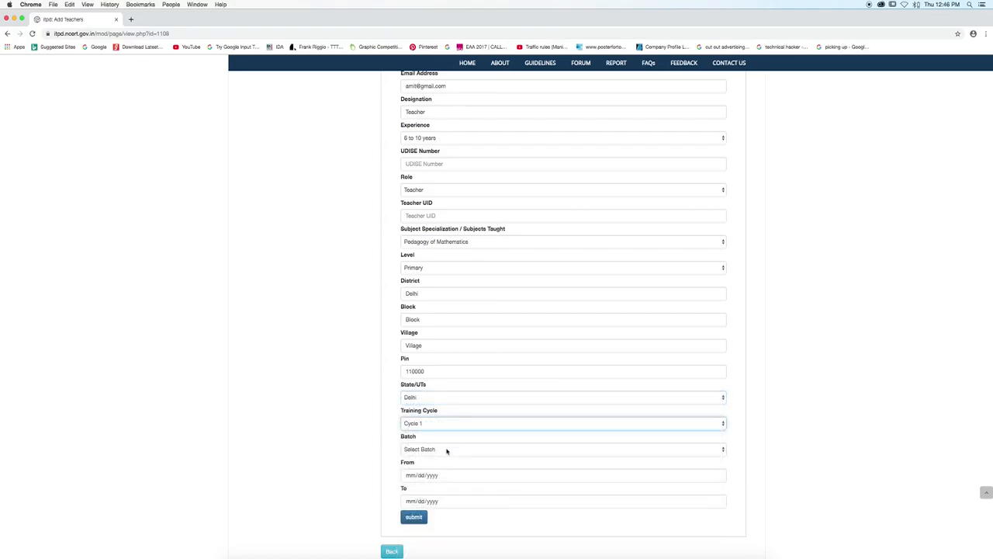
left_click(446, 450)
left_click(442, 458)
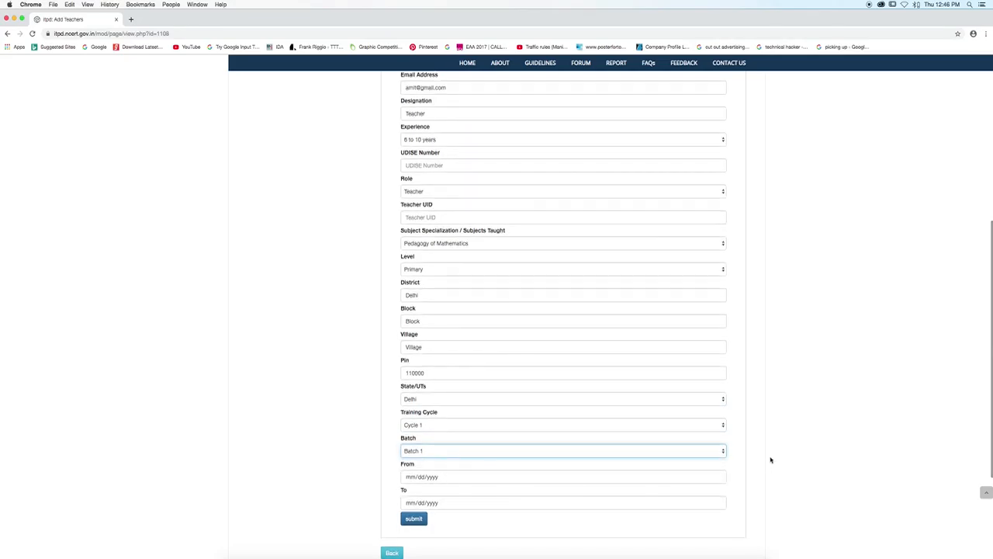
Set training dates from 08/23/2019 to 08/27/2019.
left_click(714, 476)
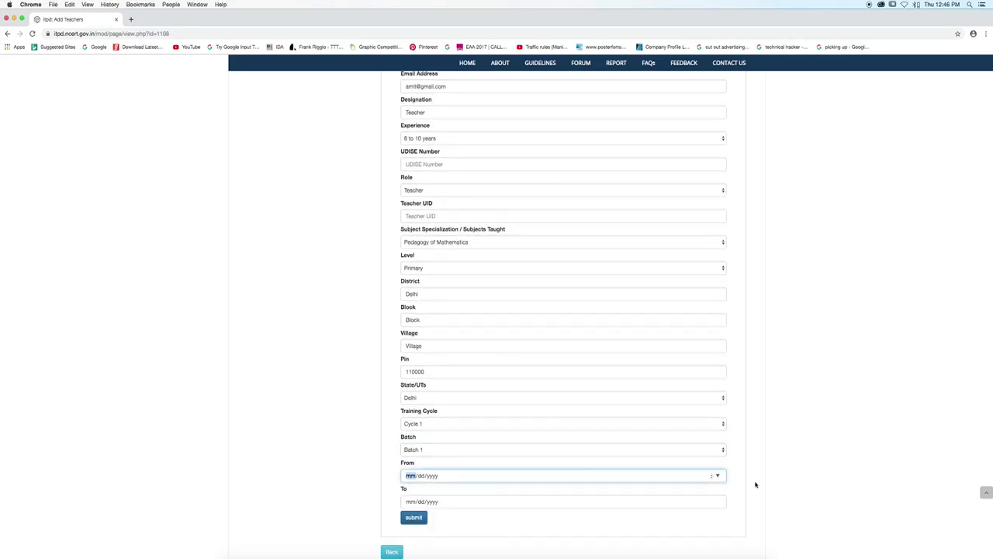
left_click(718, 476)
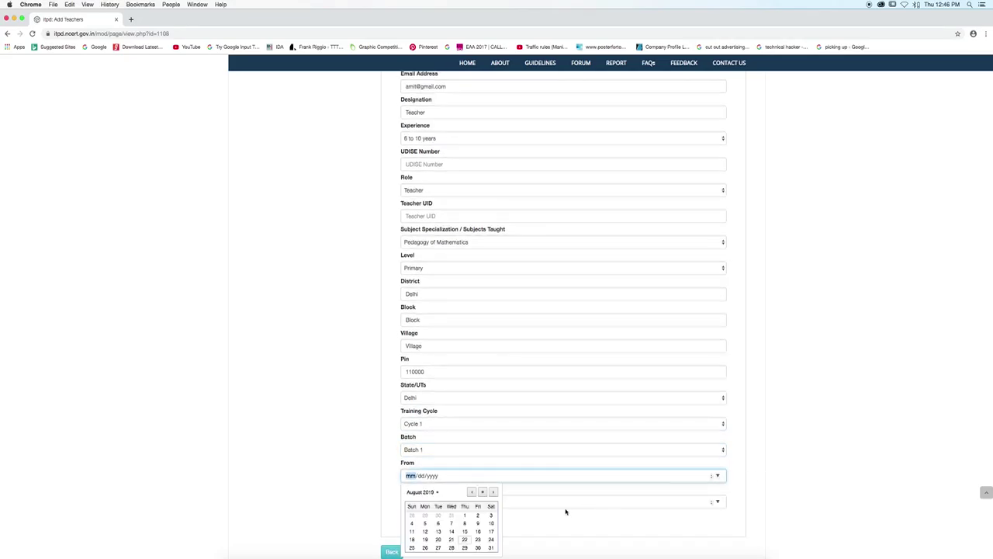
left_click(478, 539)
left_click(718, 501)
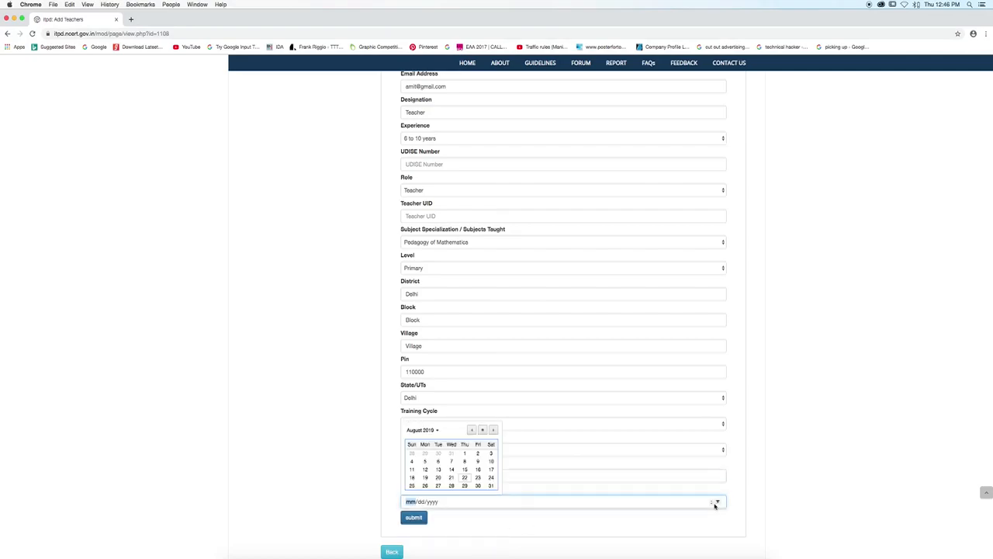
left_click(437, 486)
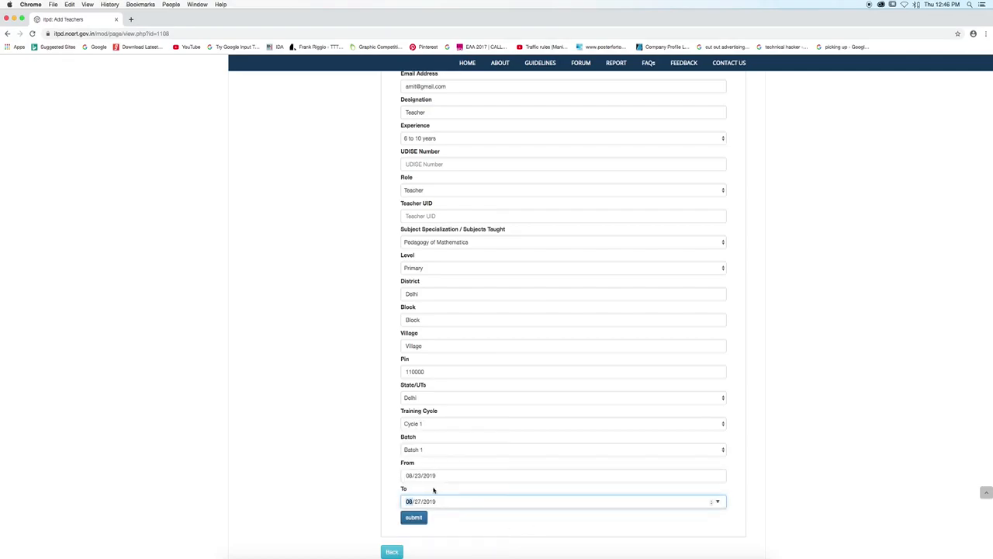
Submit the teacher record so 'Records added successfully' appears.
left_click(416, 518)
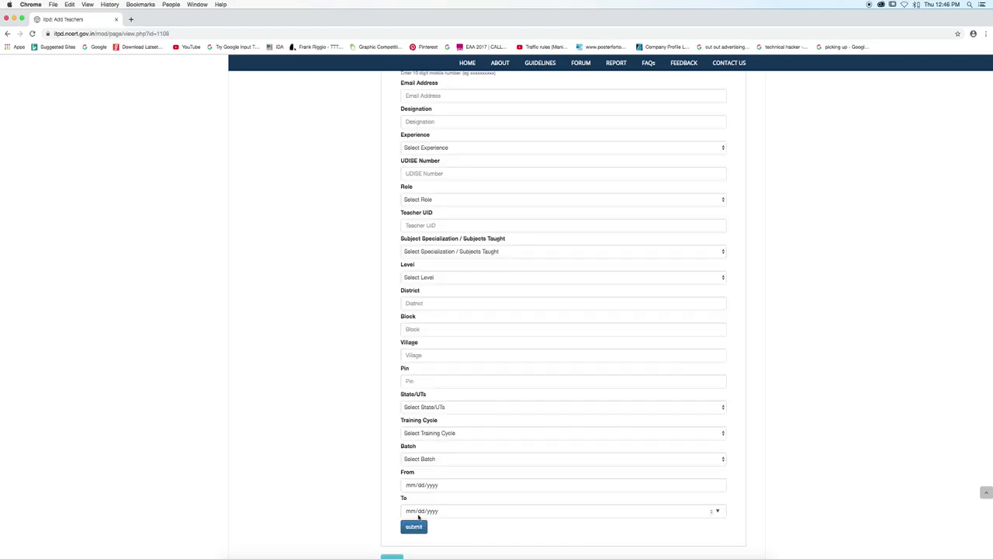
scroll(948, 369, "up", 5)
scroll(948, 369, "up", 5)
scroll(948, 369, "up", 5)
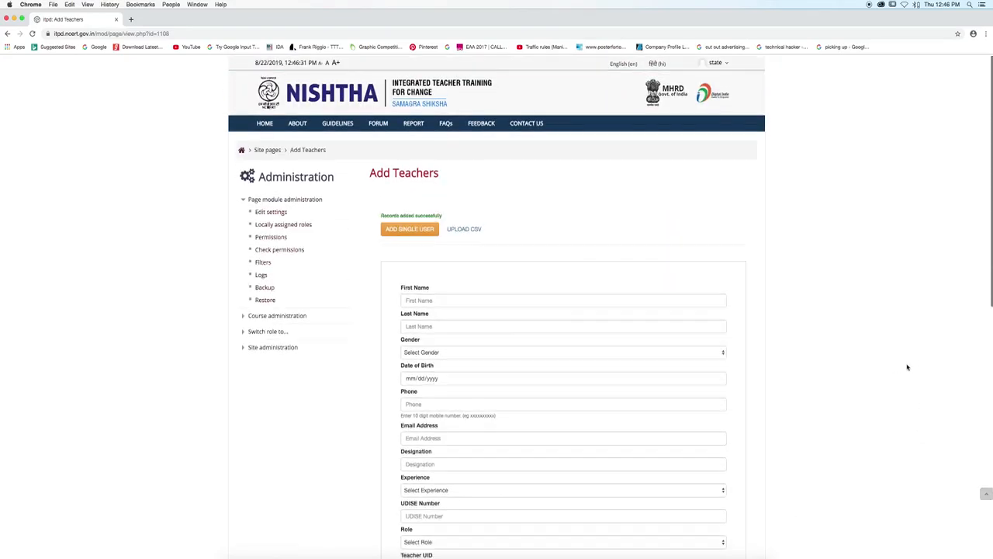
Switch to Upload CSV and download the CSV template format.
left_click(464, 228)
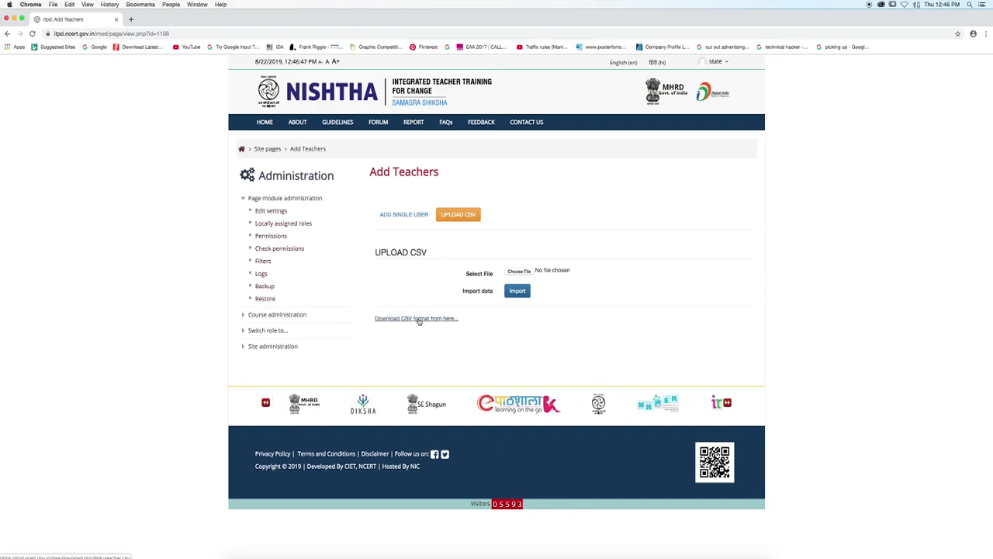
left_click(419, 319)
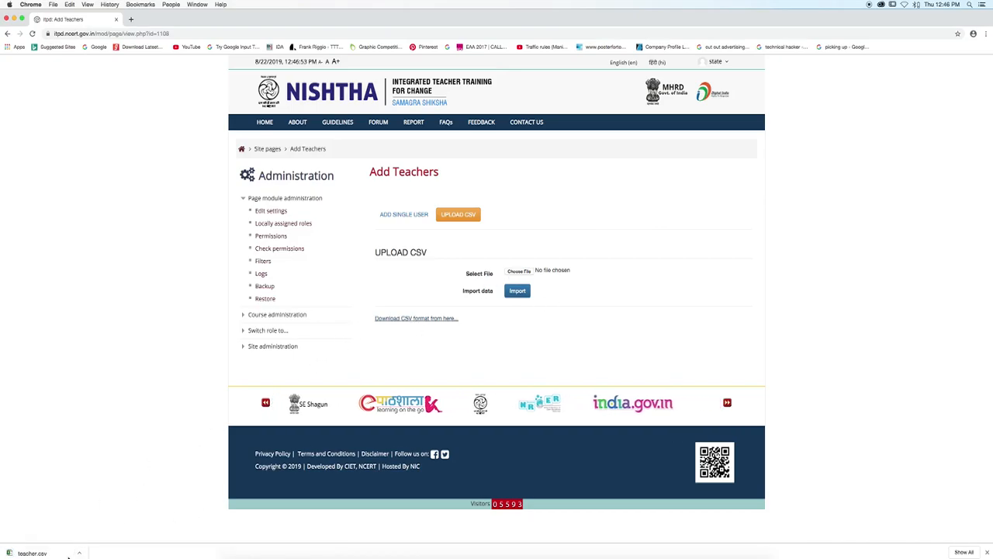
Import teacher.csv from Downloads and acknowledge the successful import alert.
left_click(520, 270)
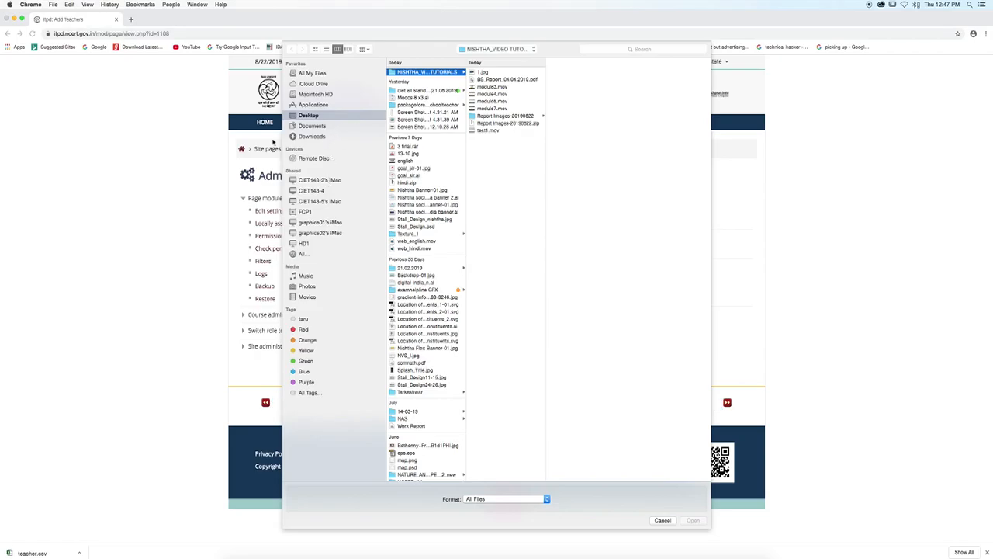
left_click(311, 135)
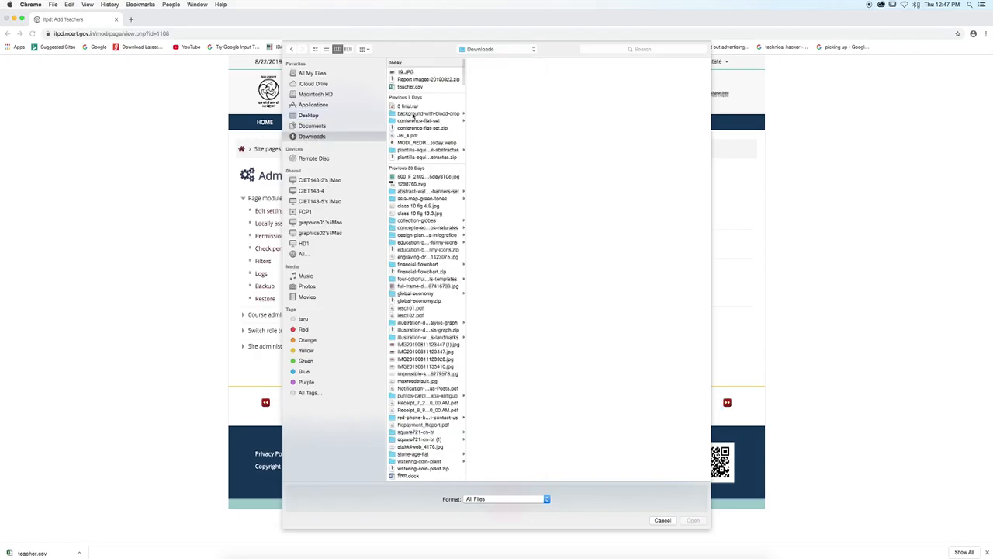
double_click(409, 86)
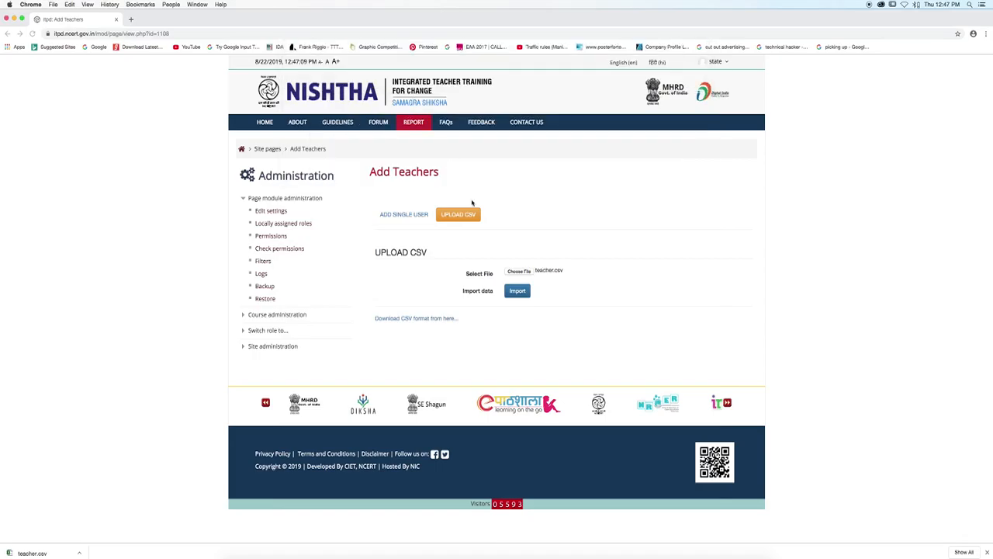
left_click(519, 293)
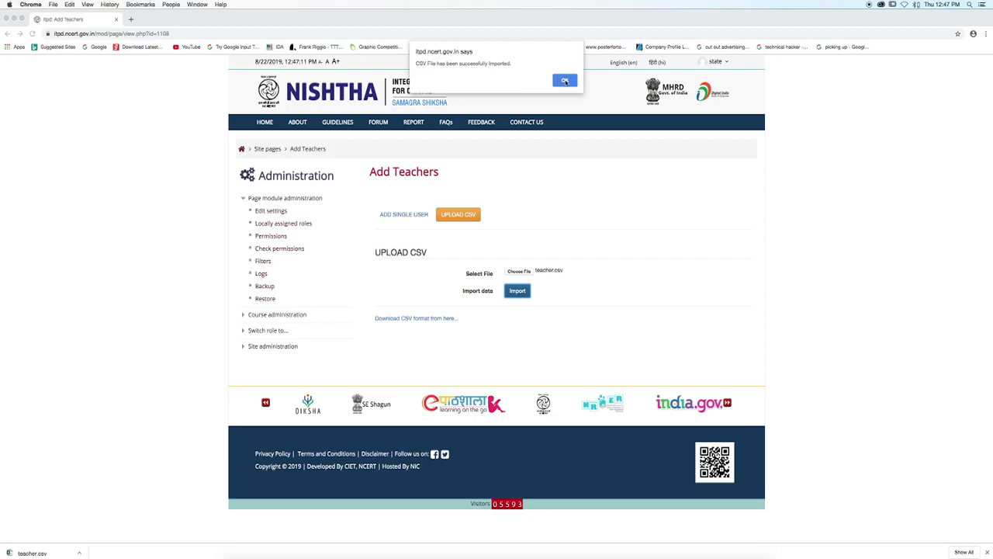
left_click(565, 80)
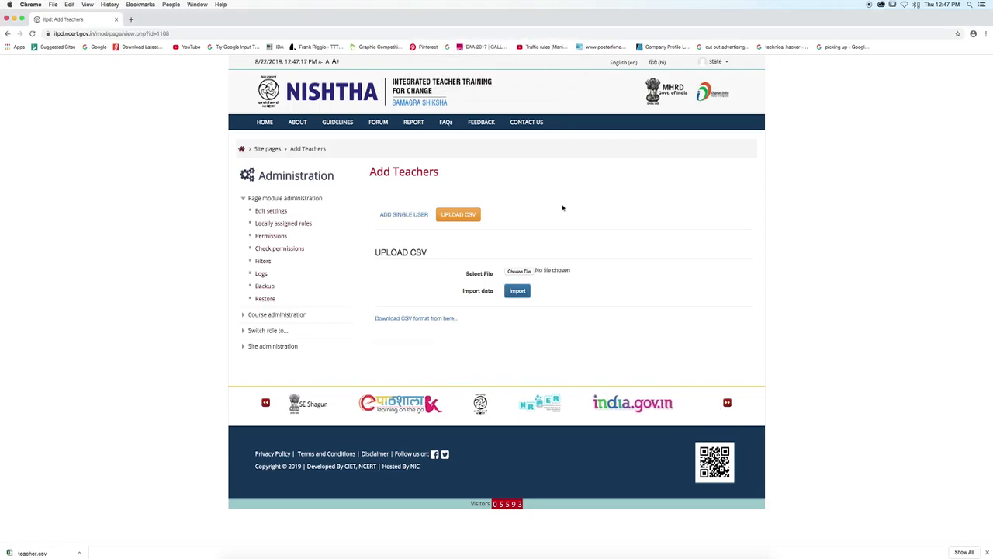